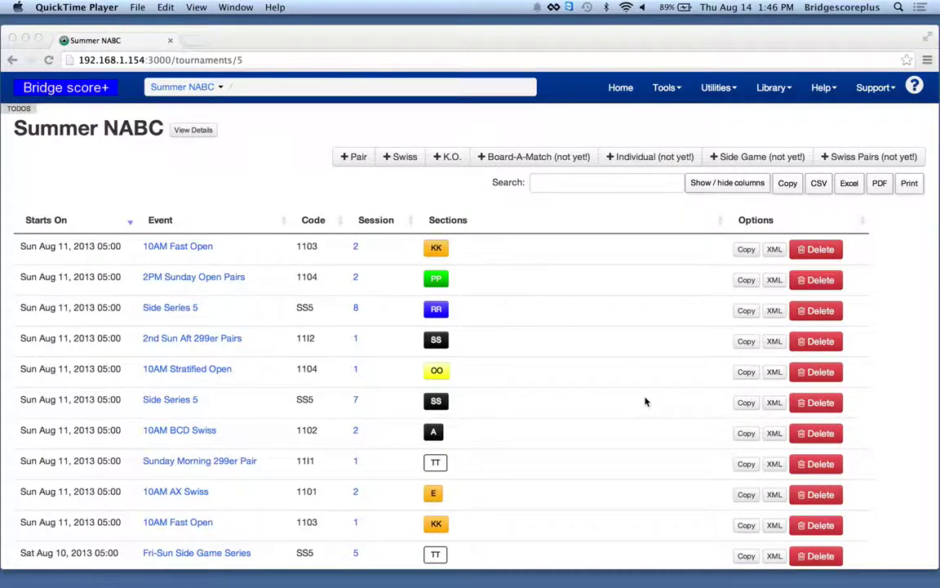
# Filter the Summer NABC event list to show only 'Swiss' events
pyautogui.click(547, 185)
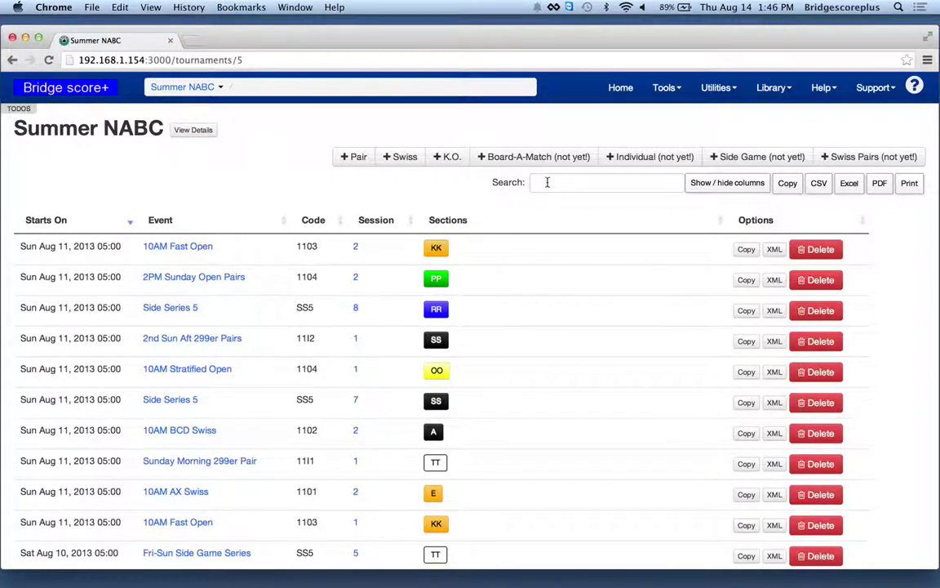
pyautogui.click(547, 182)
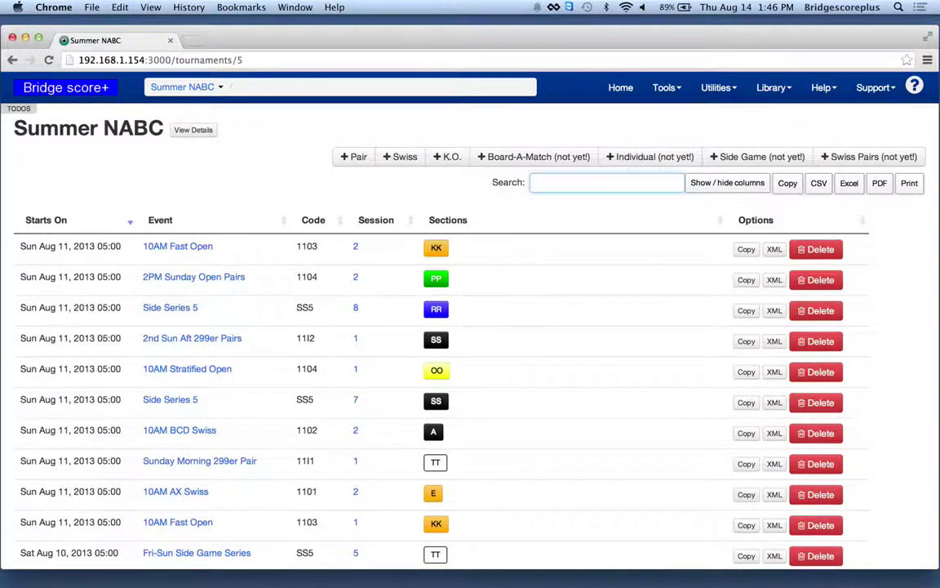
pyautogui.write('Swi')
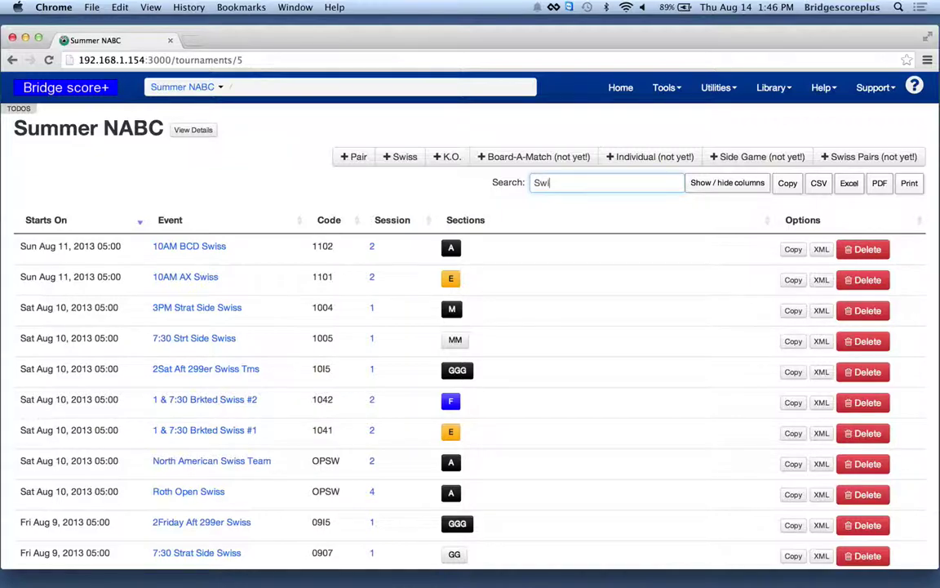
pyautogui.write('ss')
# Open section A of the North American Swiss Team from the filtered list
pyautogui.scroll(-1, 241, 347)
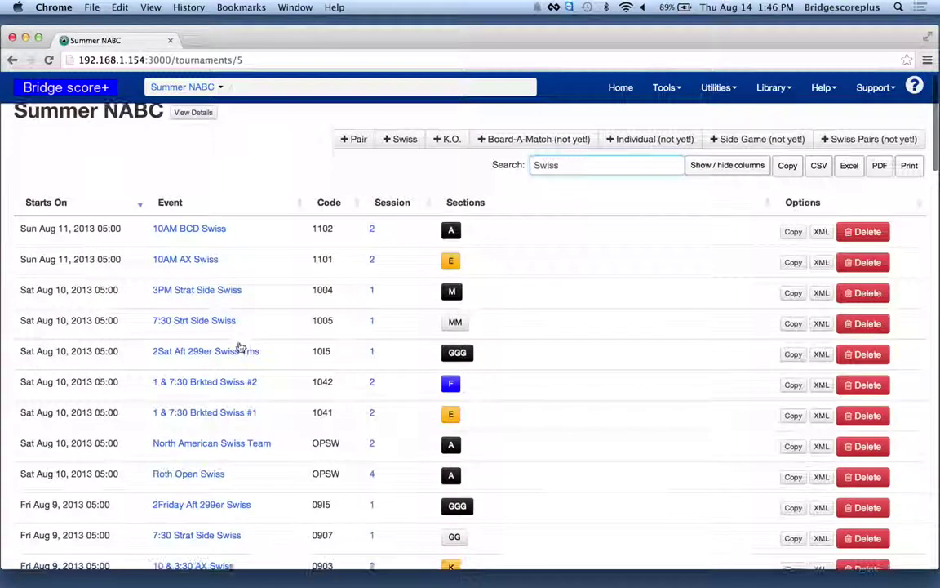
pyautogui.scroll(-5, 241, 347)
pyautogui.scroll(5, 240, 346)
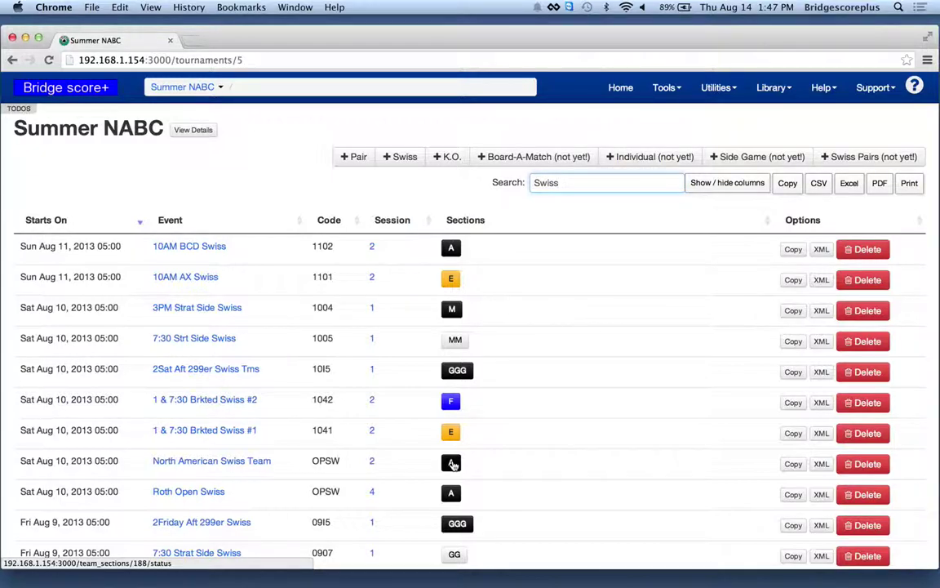
pyautogui.click(453, 464)
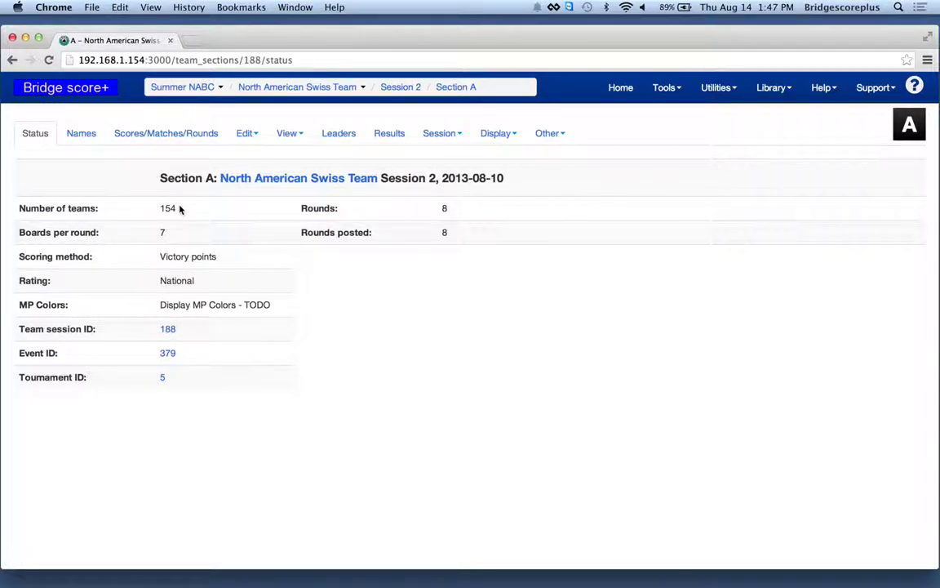
# Show section A's Names page listing each team's players and masterpoints
pyautogui.click(85, 135)
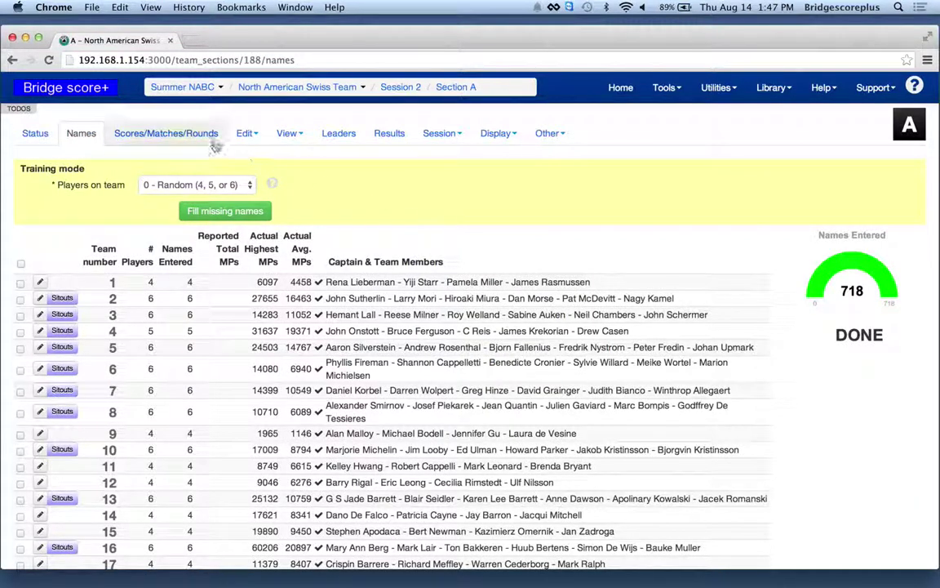
# Open the four-column Round 8 display layout in a new browser tab
pyautogui.click(493, 133)
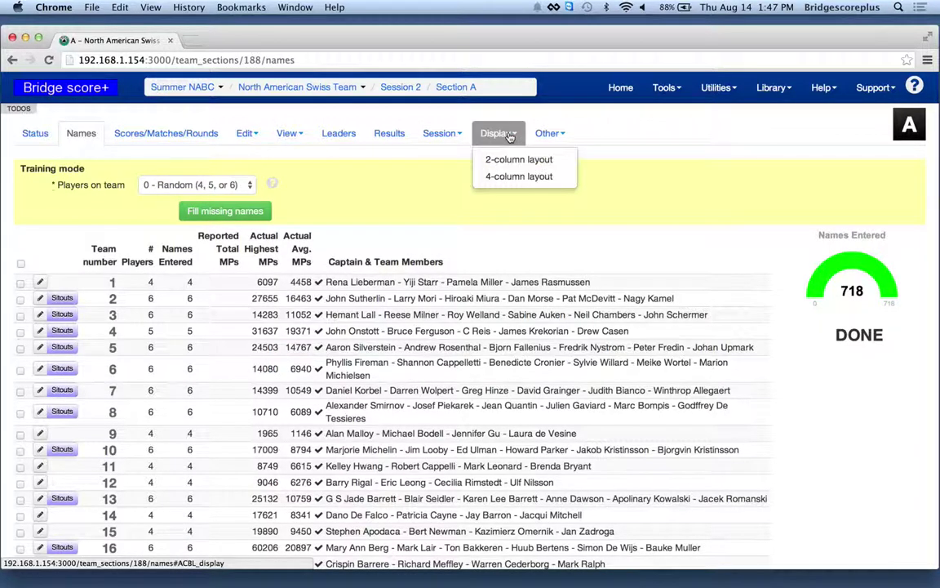
pyautogui.rightClick(519, 176)
pyautogui.click(523, 188)
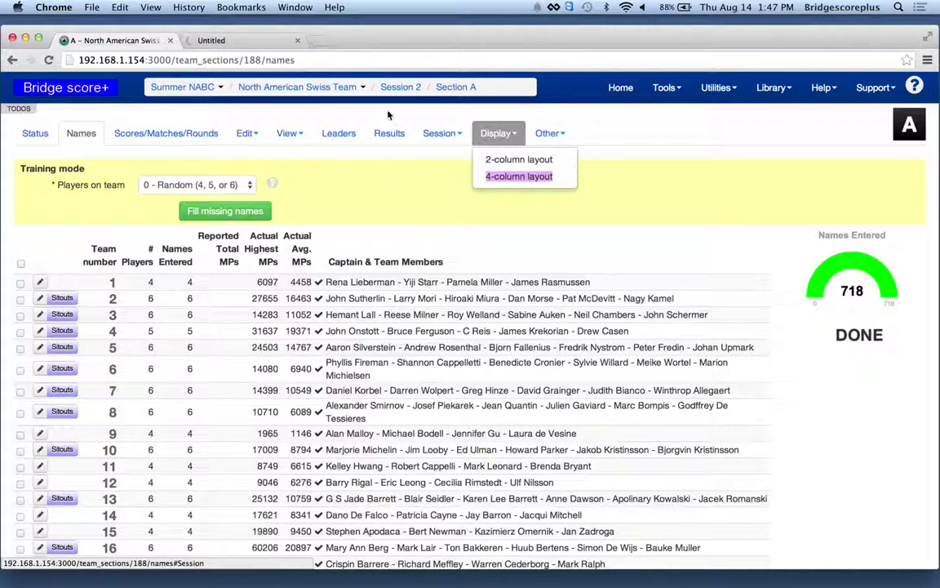
pyautogui.click(253, 45)
# Load the section's Scores/Matches/Rounds page in the first tab, then bring up the display's Settings
pyautogui.click(128, 41)
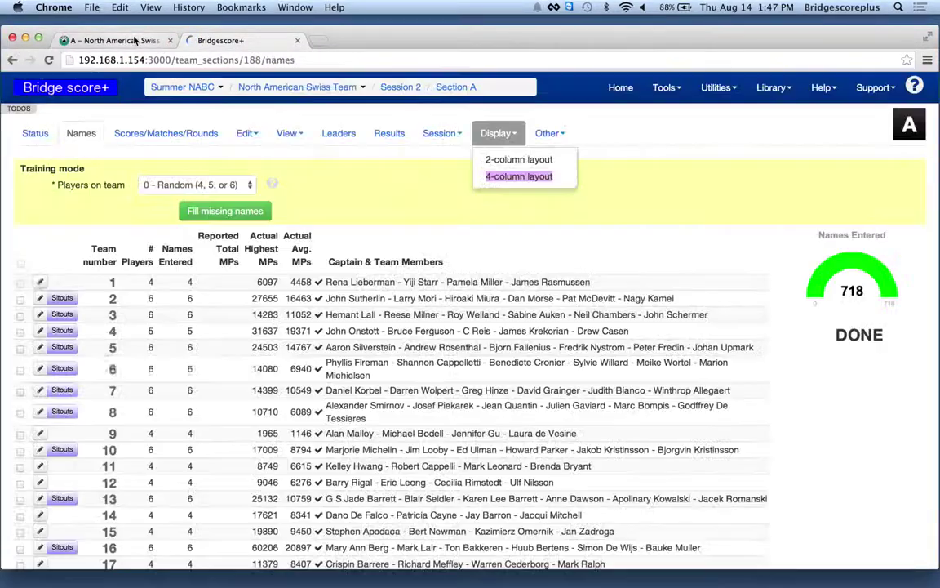
pyautogui.click(179, 135)
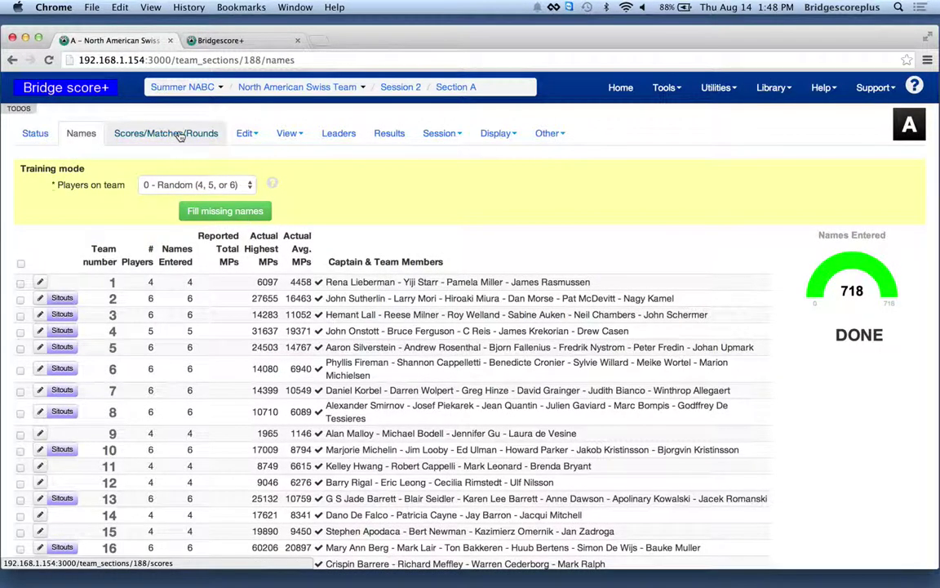
pyautogui.click(228, 41)
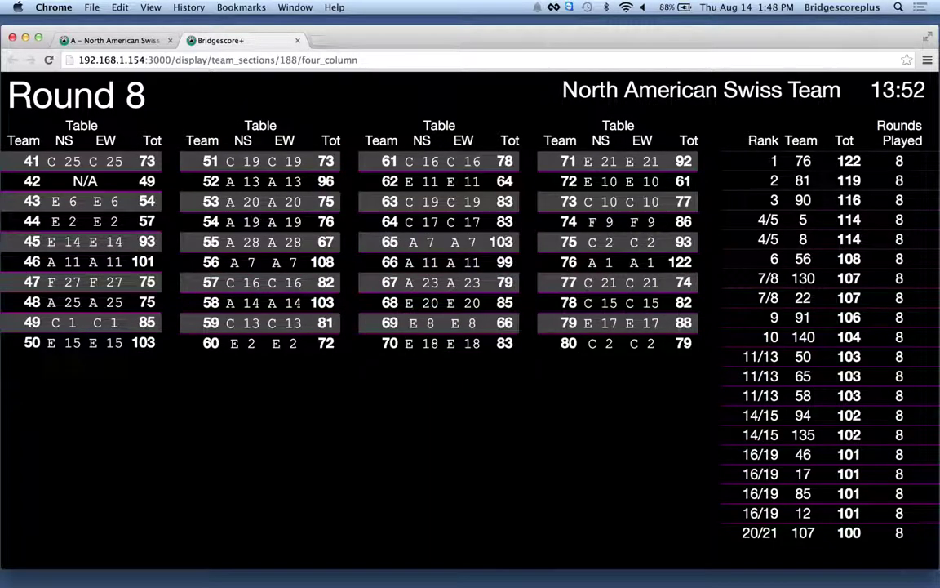
pyautogui.click(76, 94)
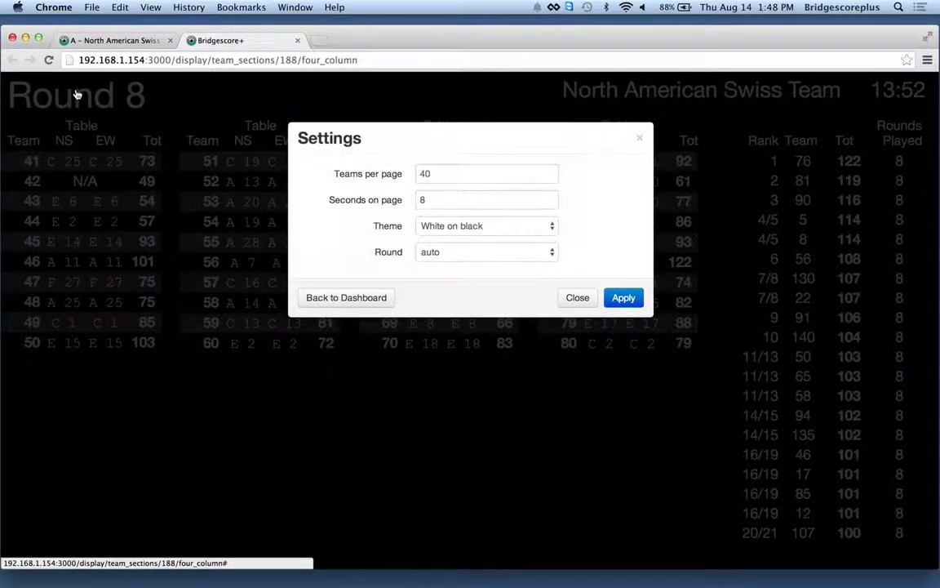
# Change the Round 8 display from 40 to 80 teams per page and apply it
pyautogui.moveTo(436, 180); pyautogui.dragTo(389, 155)
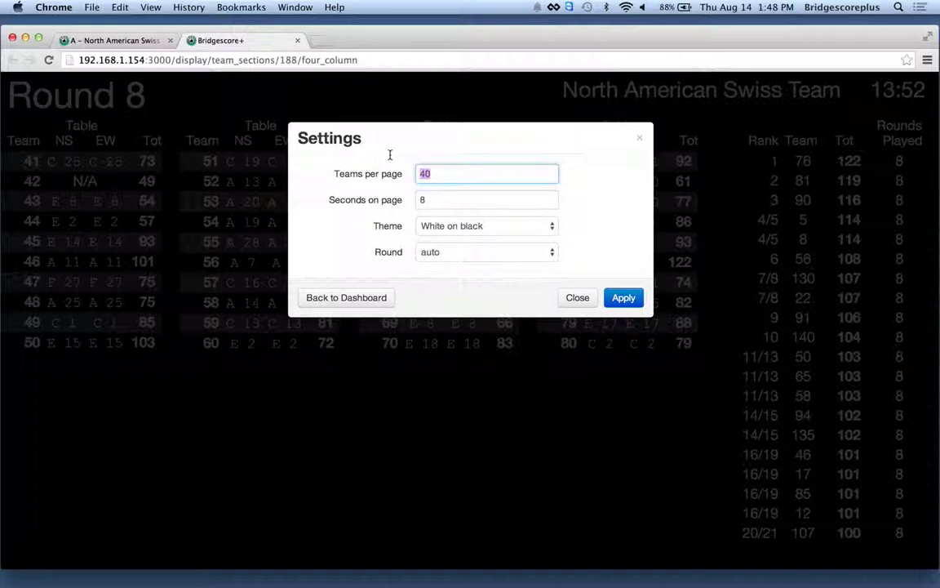
pyautogui.write('80')
pyautogui.click(620, 302)
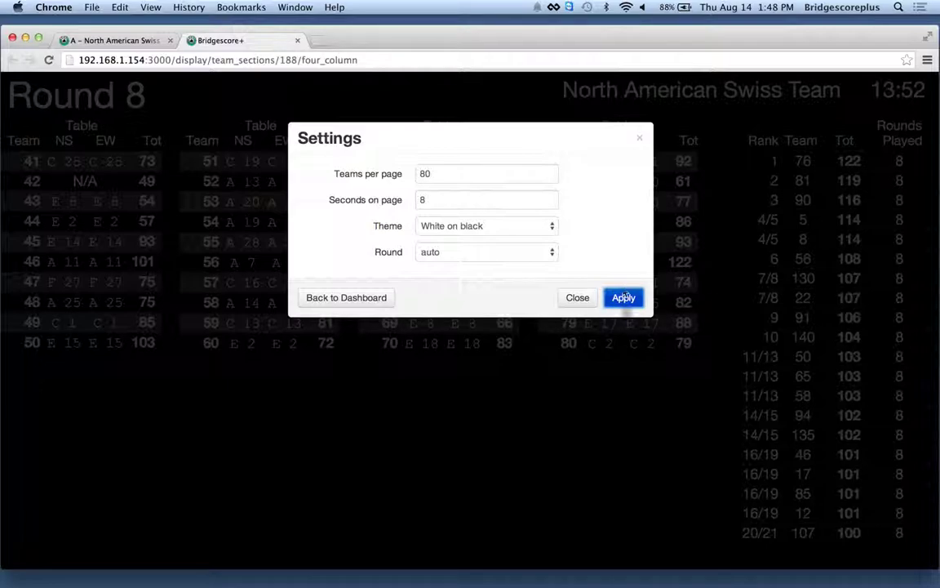
pyautogui.click(577, 297)
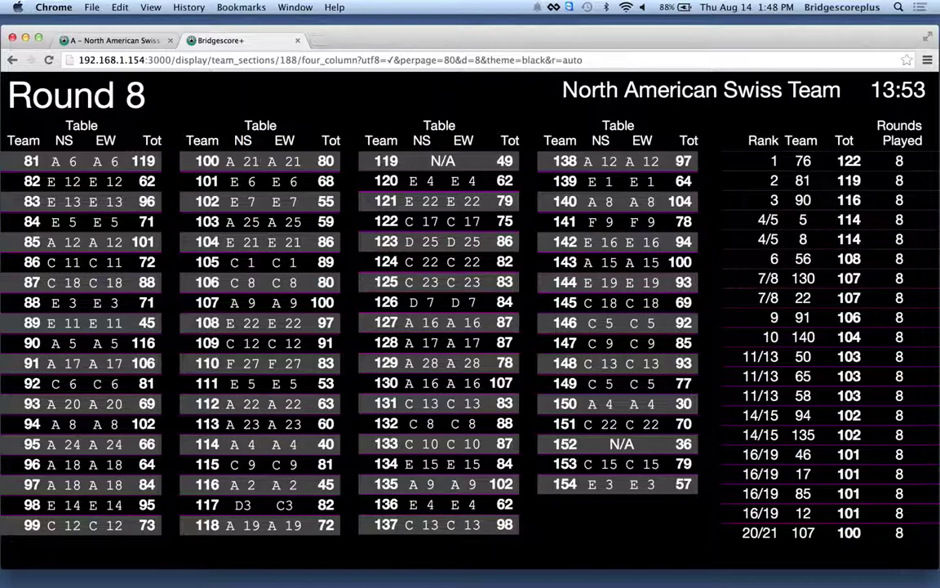
pyautogui.moveTo(260, 161); pyautogui.dragTo(227, 161)
pyautogui.click(107, 39)
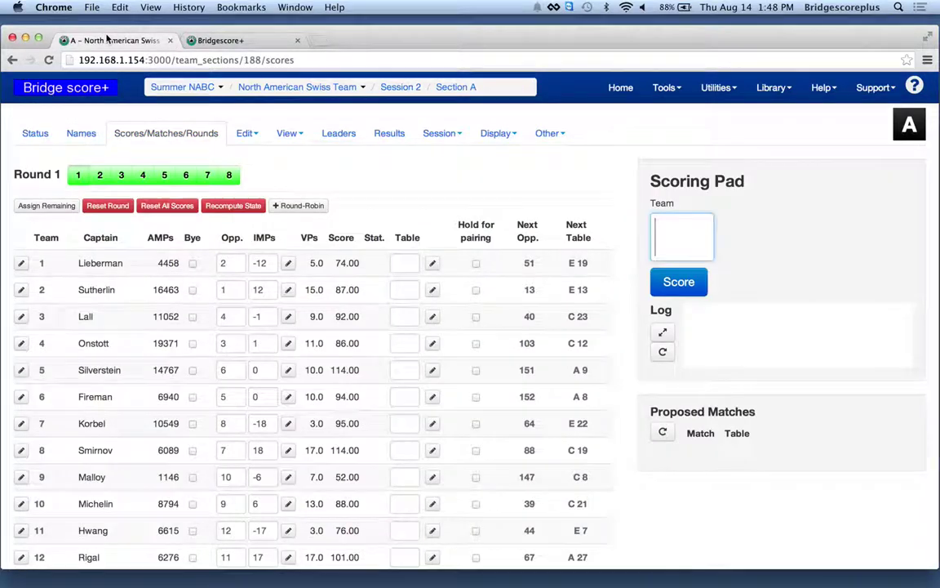
# Show the Round 8 scores and open the Leaders page in a new browser tab
pyautogui.click(229, 178)
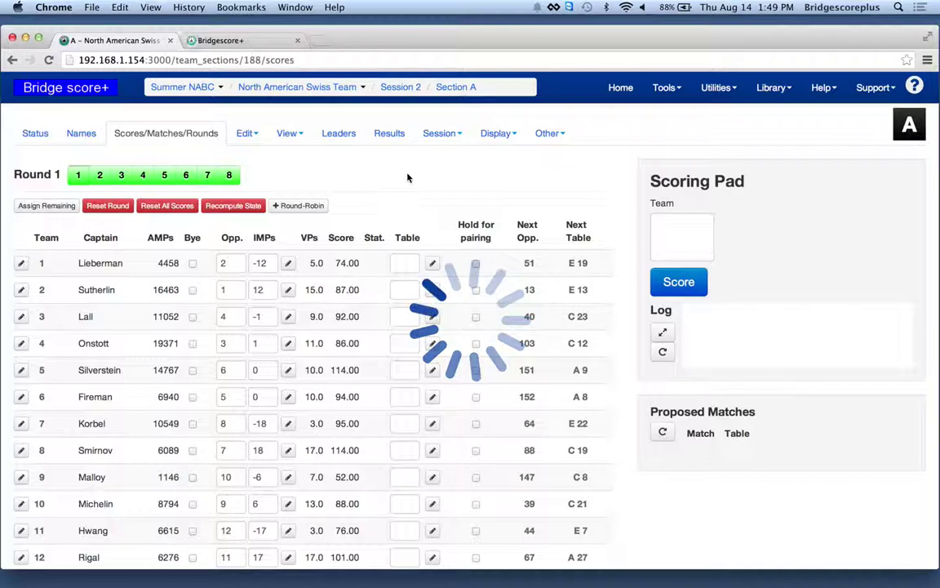
pyautogui.rightClick(349, 137)
pyautogui.click(363, 135)
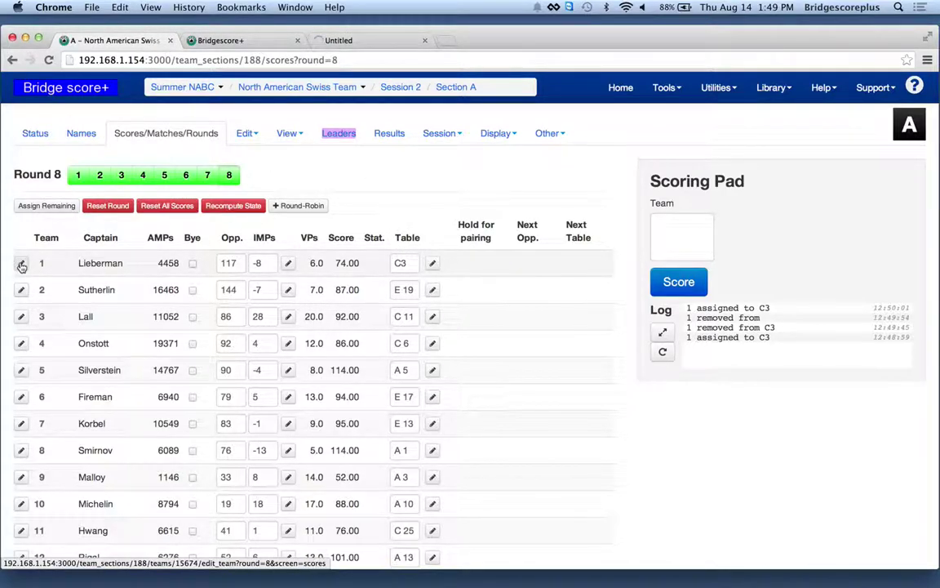
pyautogui.click(22, 266)
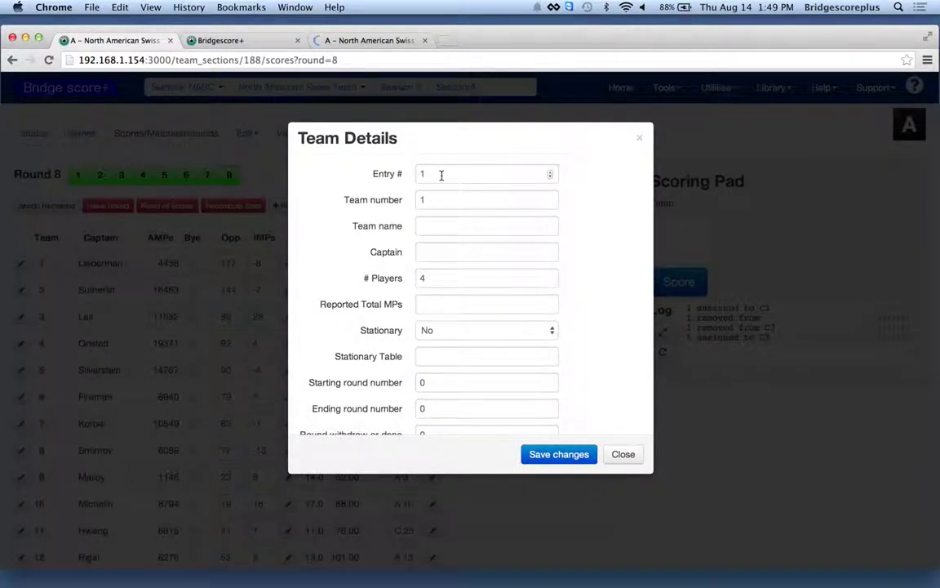
# Rename team 1 to 'Lieber' in the Team Details dialog and save the changes
pyautogui.click(423, 250)
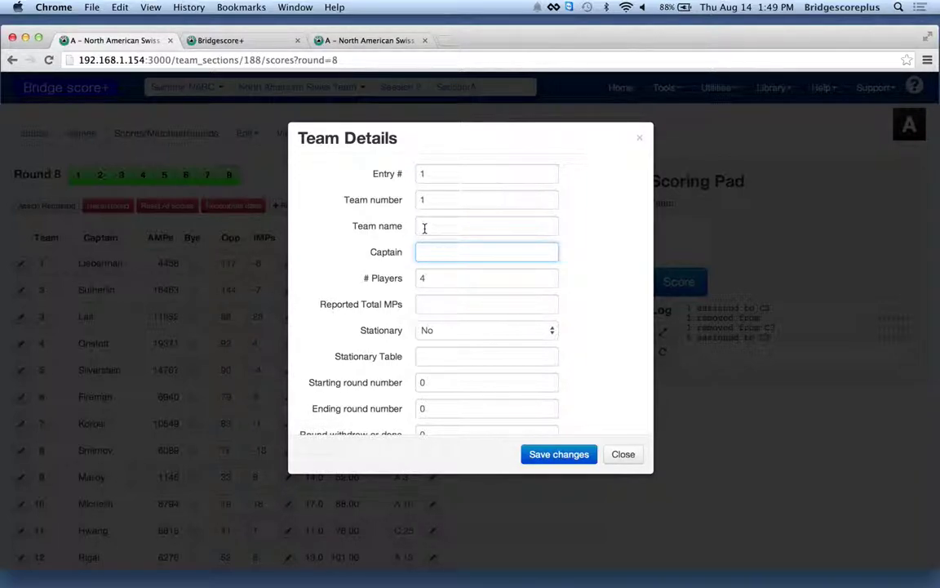
pyautogui.click(424, 228)
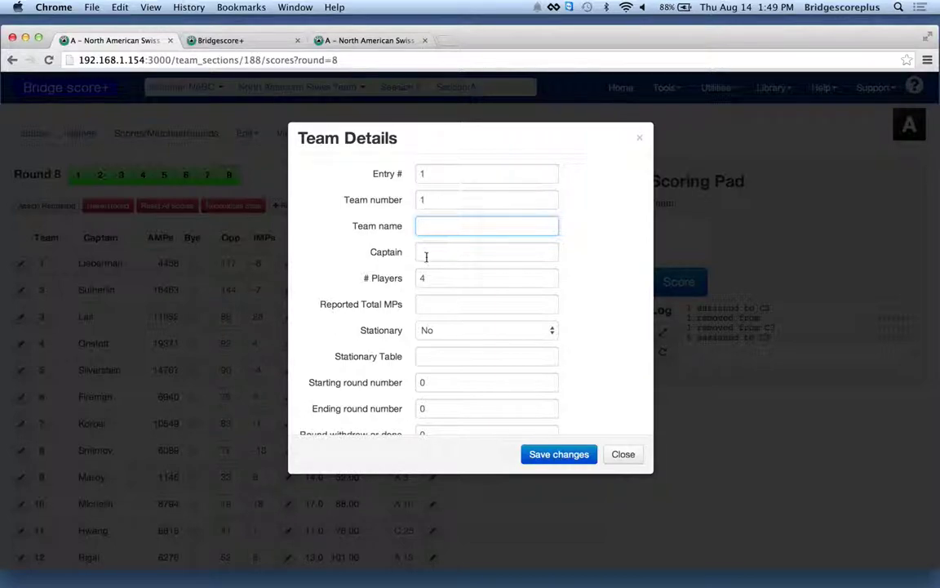
pyautogui.click(425, 255)
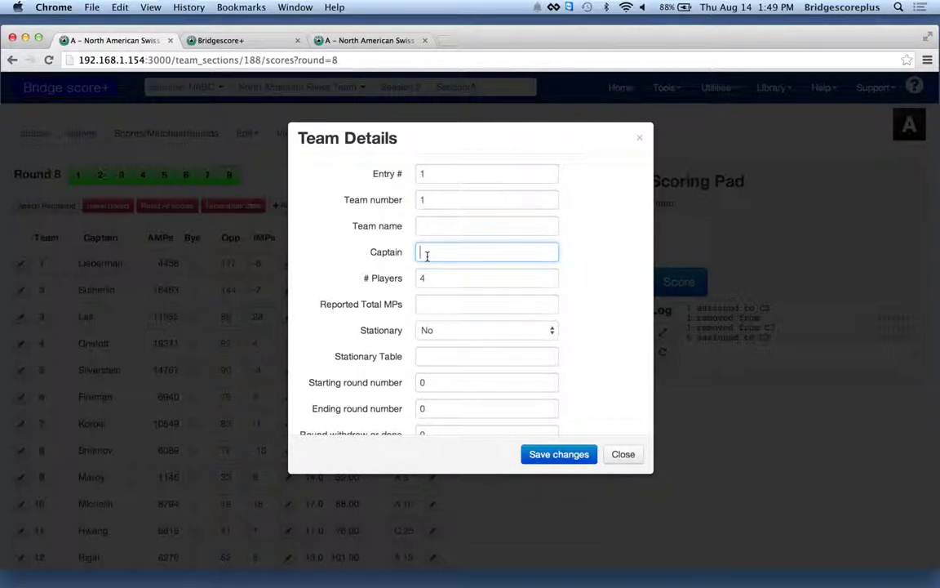
pyautogui.click(433, 229)
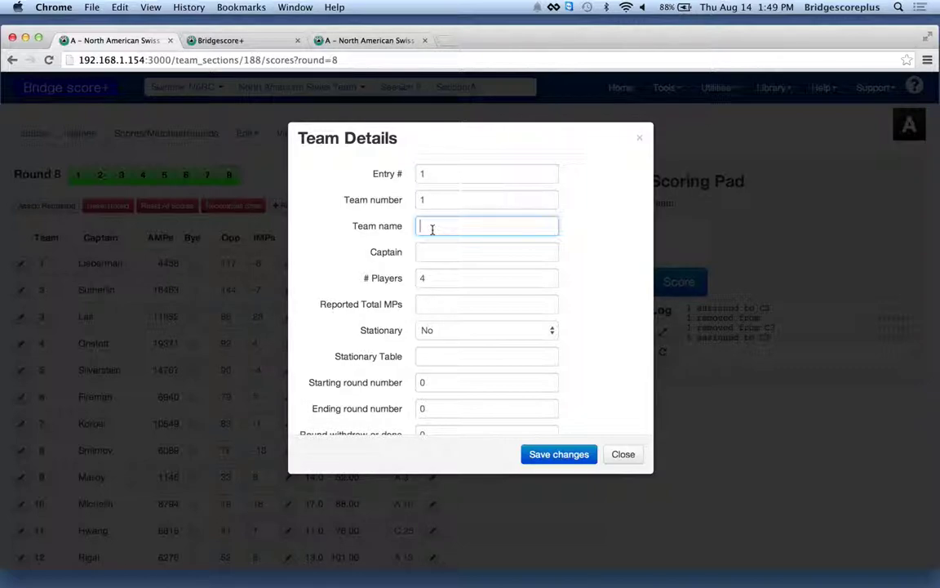
pyautogui.write('Min')
pyautogui.write('aco')
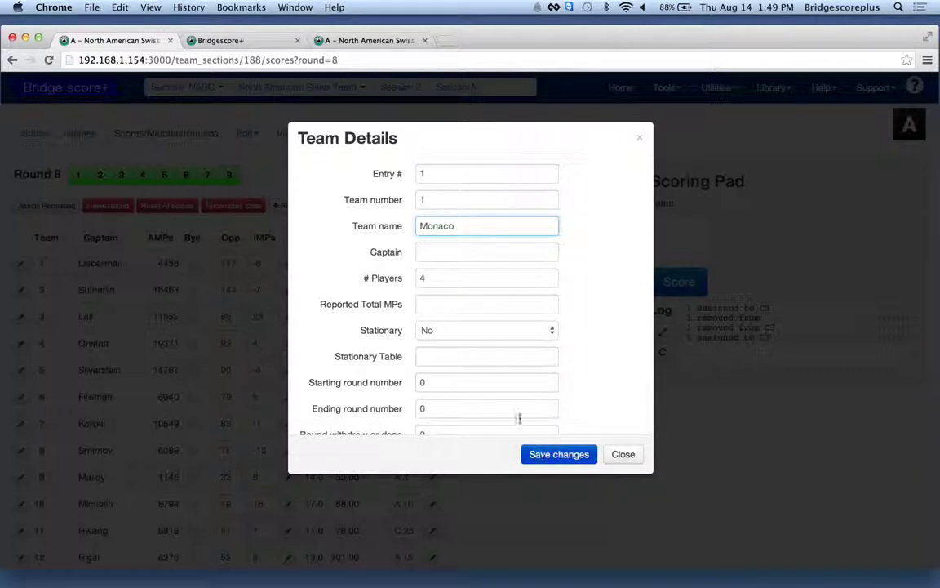
pyautogui.moveTo(458, 226); pyautogui.dragTo(384, 210)
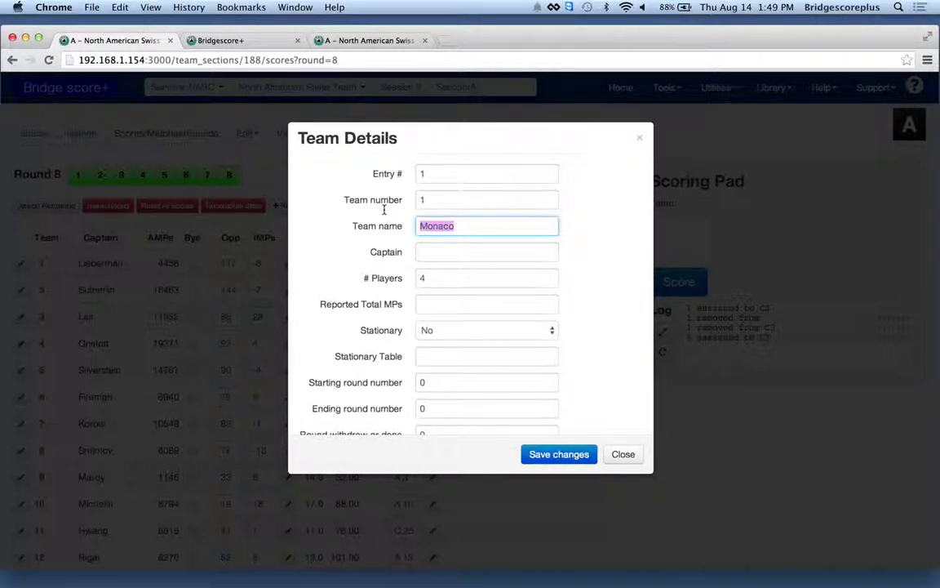
pyautogui.write('Liev')
pyautogui.write('ber')
pyautogui.write('m')
pyautogui.click(551, 460)
pyautogui.click(552, 457)
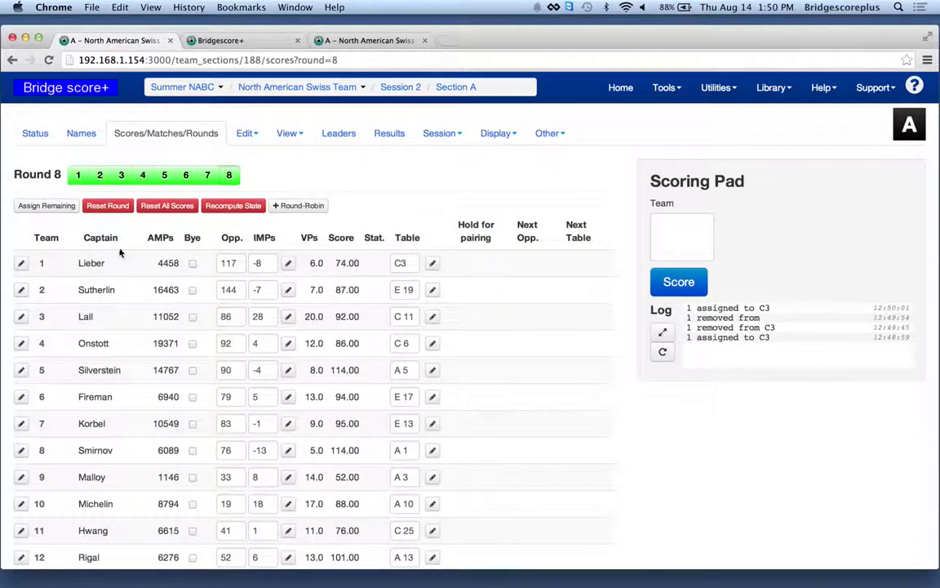
# Switch to the Leaders tab showing standings after 8 rounds, with team 76 leading
pyautogui.click(364, 40)
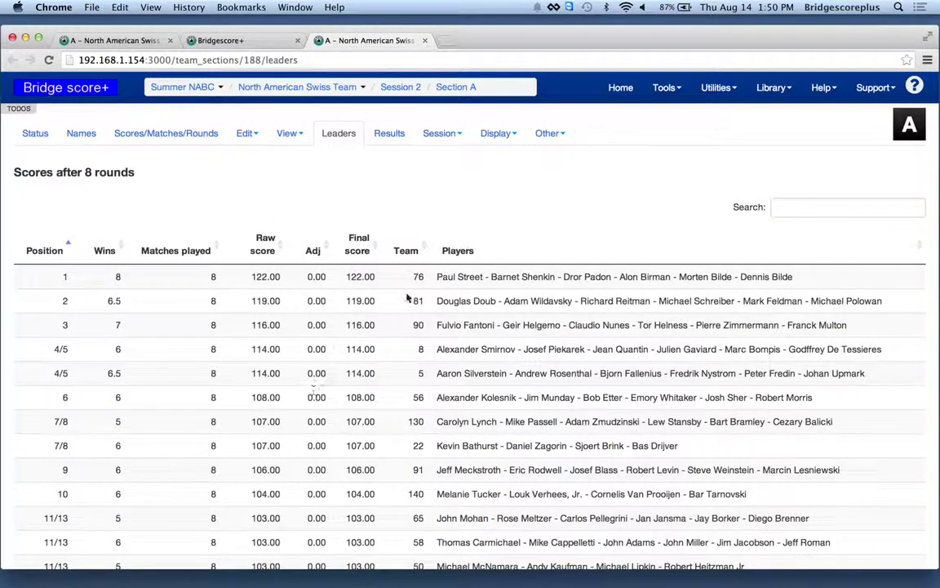
# Sort the leaderboard by Adj, position and wins, finishing on final score highest first
pyautogui.click(328, 252)
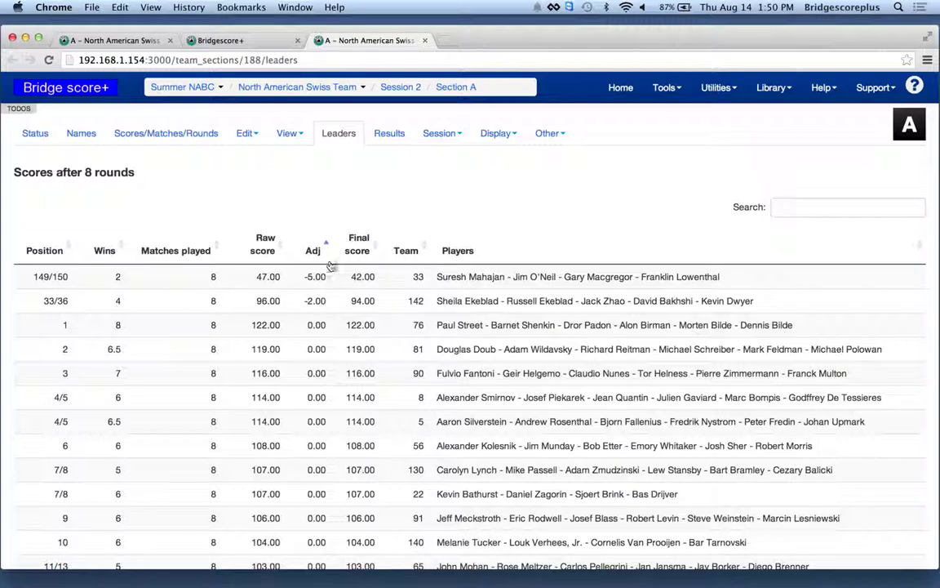
pyautogui.click(375, 247)
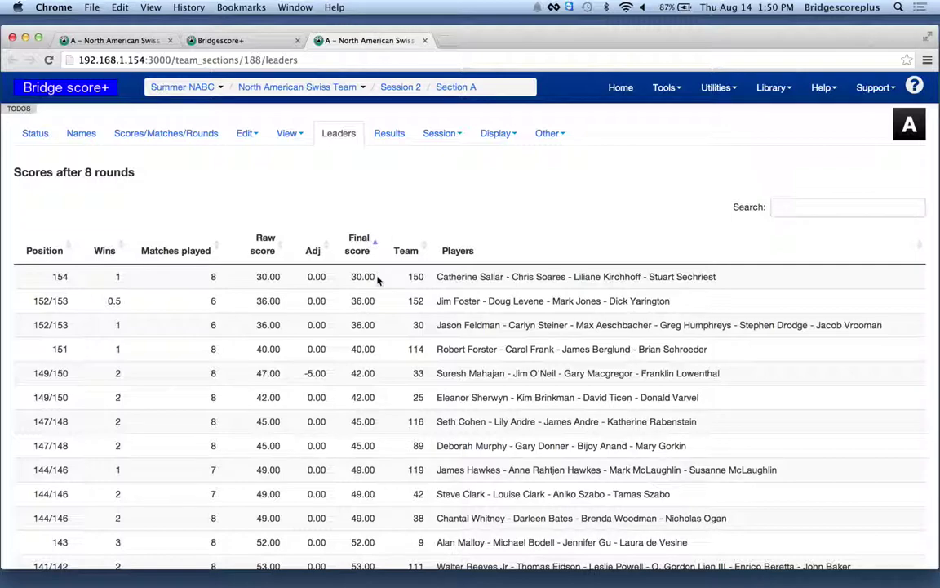
pyautogui.click(375, 249)
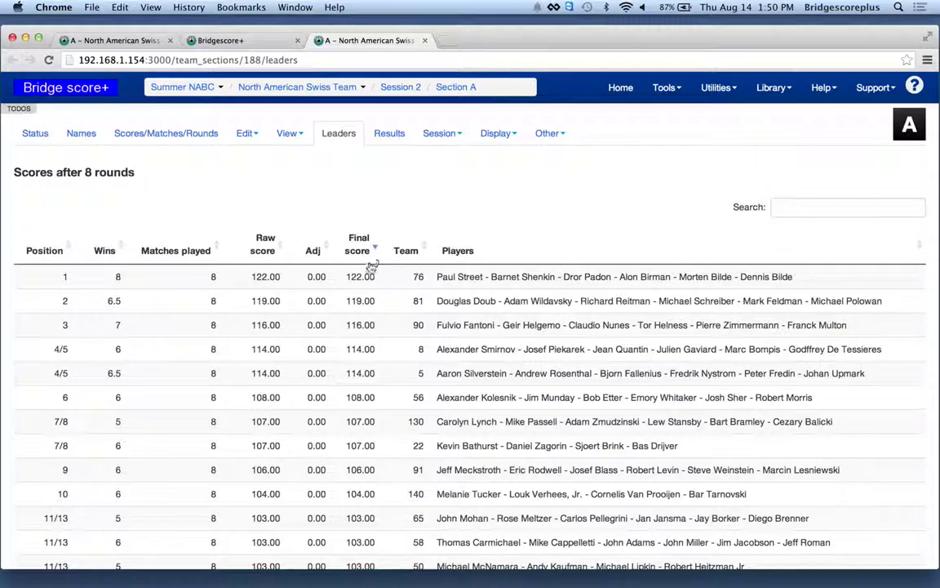
pyautogui.click(71, 247)
pyautogui.click(121, 250)
pyautogui.click(121, 250)
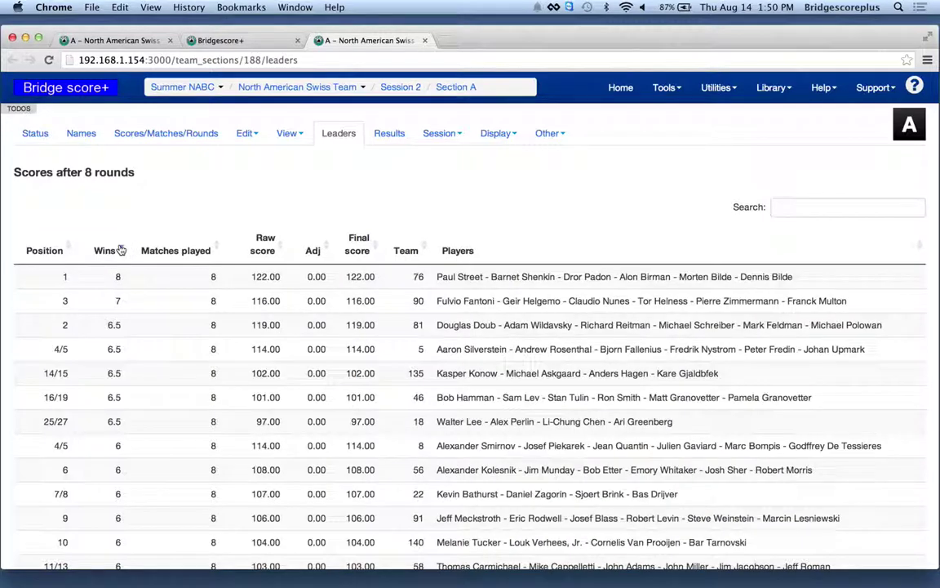
pyautogui.click(374, 251)
pyautogui.click(373, 250)
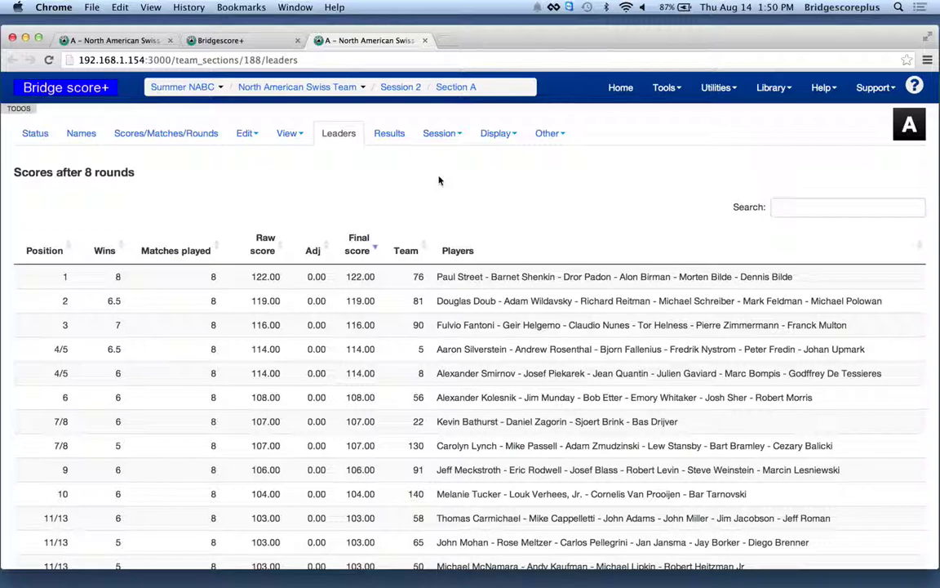
pyautogui.click(262, 43)
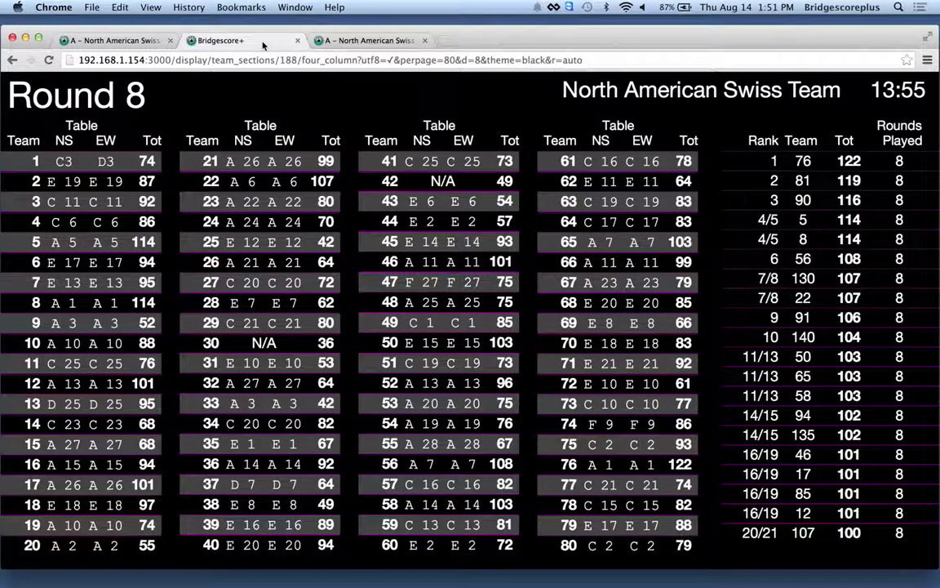
pyautogui.click(367, 41)
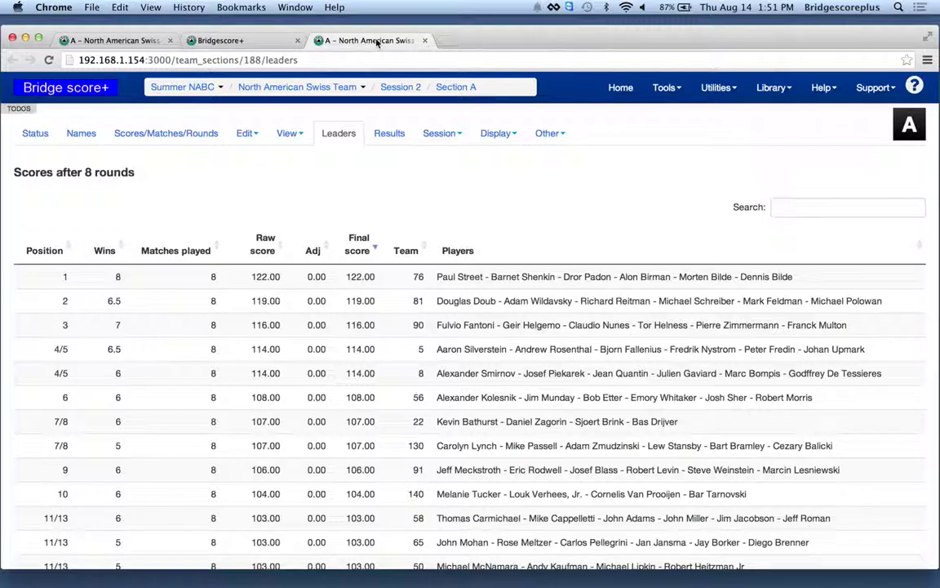